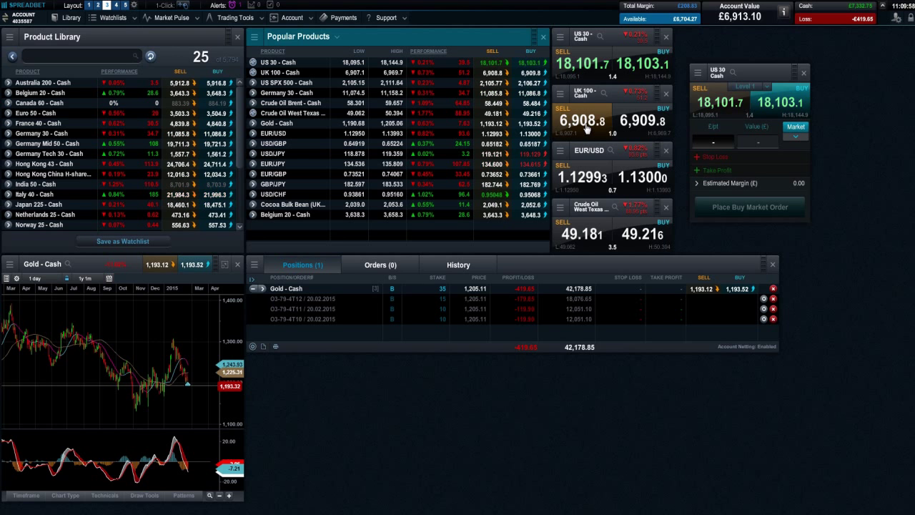
Step: Click the UK 100 Buy price to open a buy deal ticket for UK 100 Cash
click(640, 123)
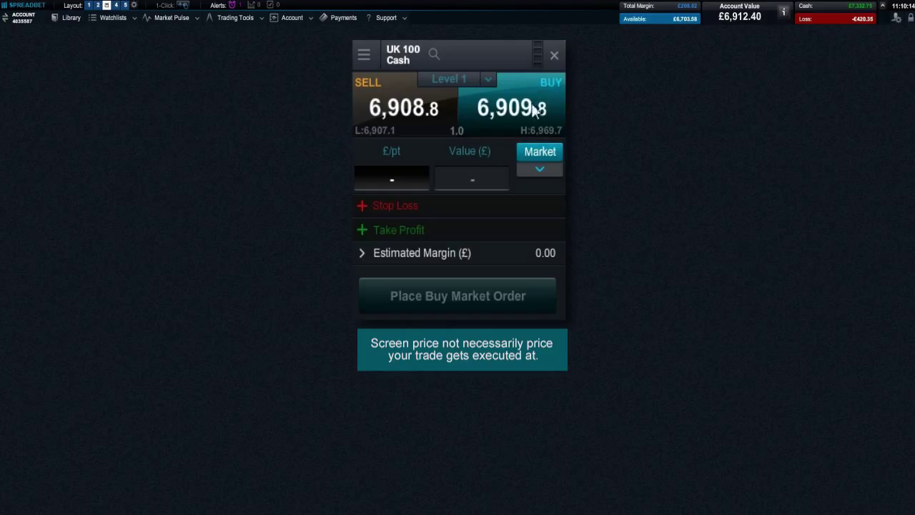
Step: Compare the Sell and Buy sides, then set the ticket to Buy at £10 per point
click(393, 104)
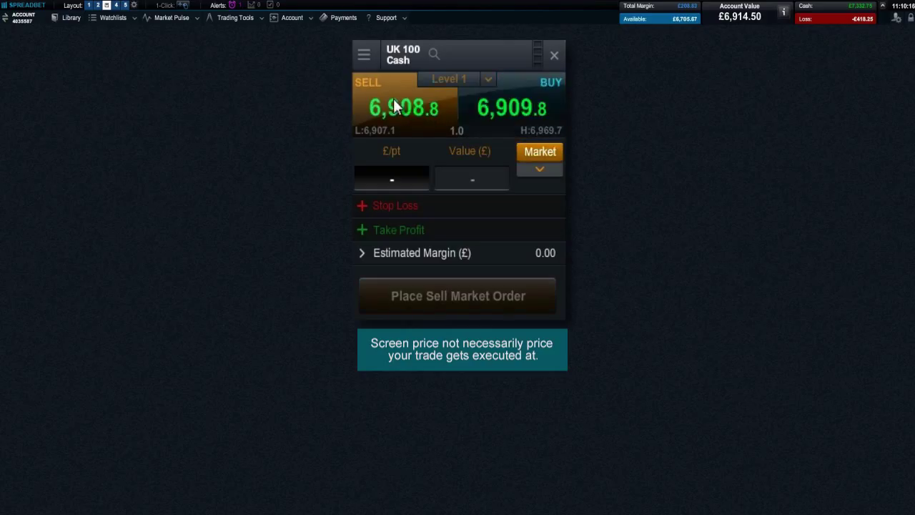
click(513, 115)
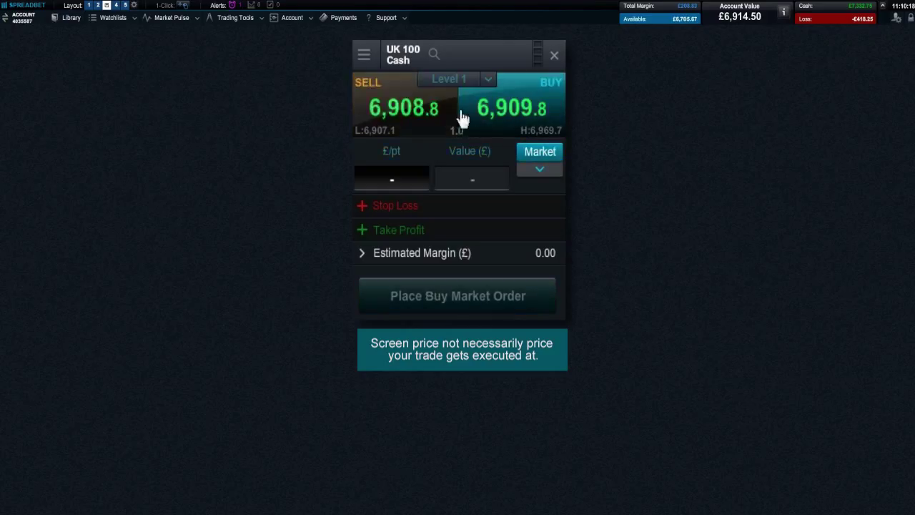
click(393, 112)
click(521, 109)
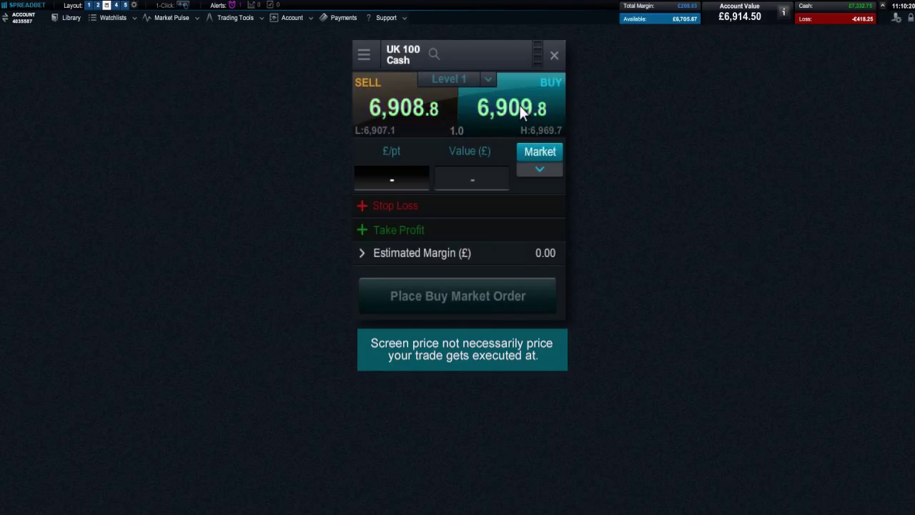
click(404, 176)
text(1)
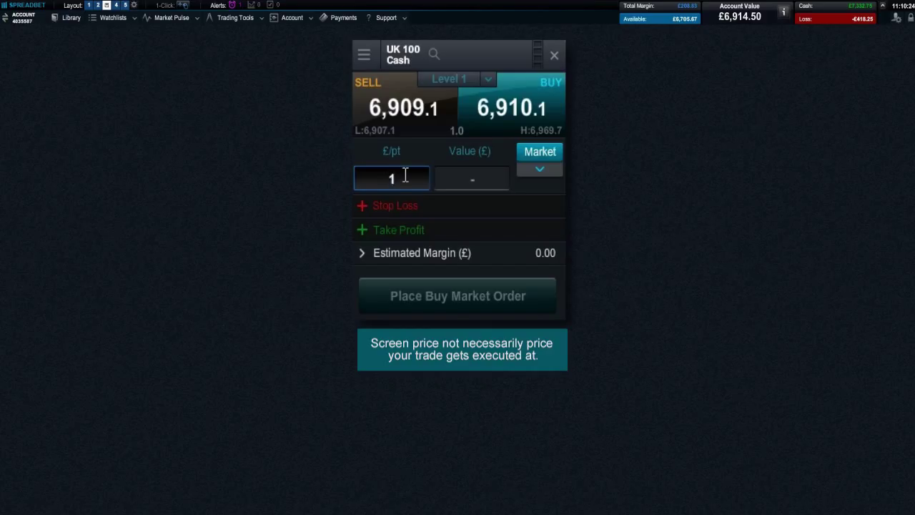
text(0)
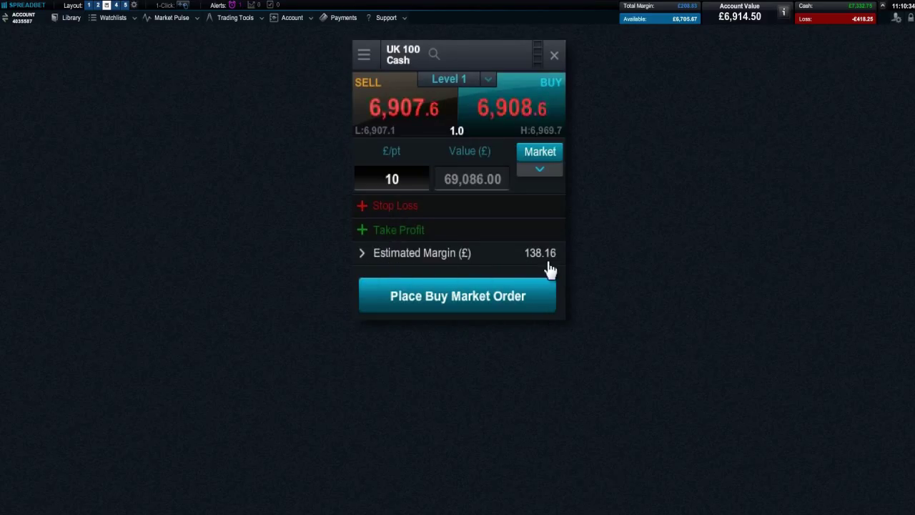
click(556, 156)
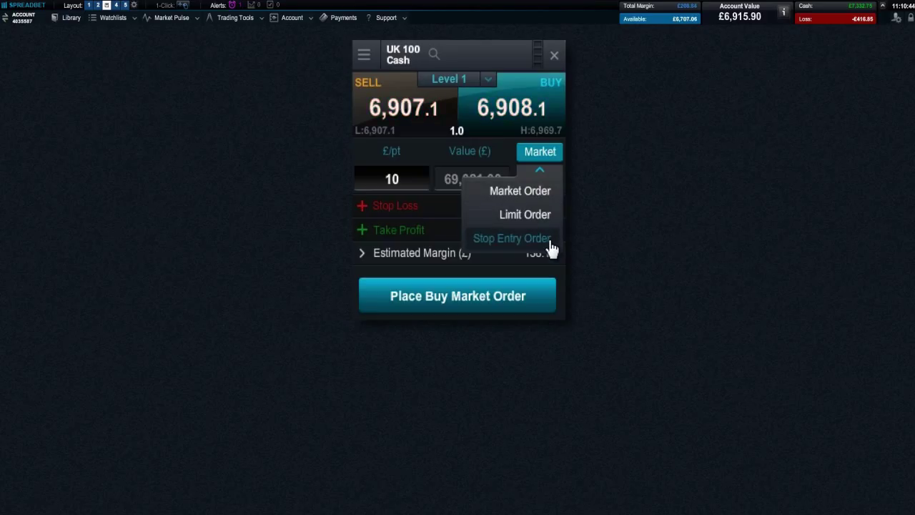
click(546, 216)
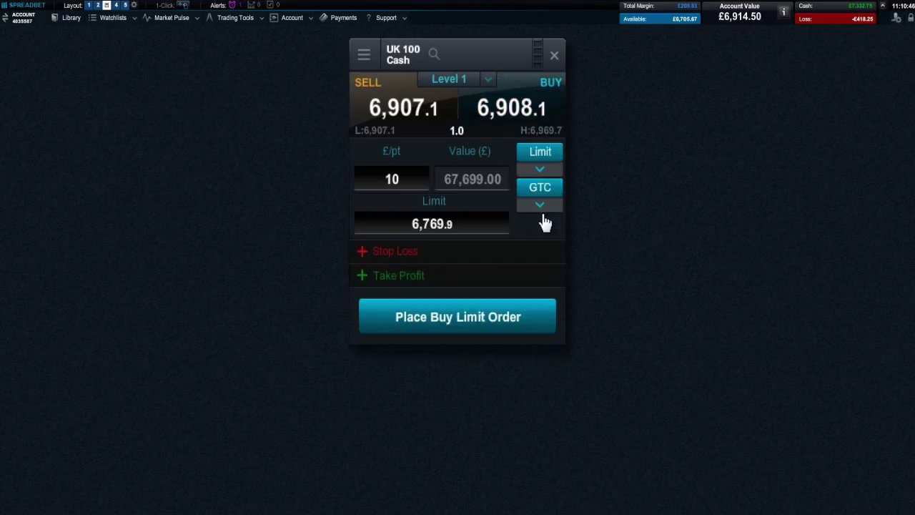
click(541, 207)
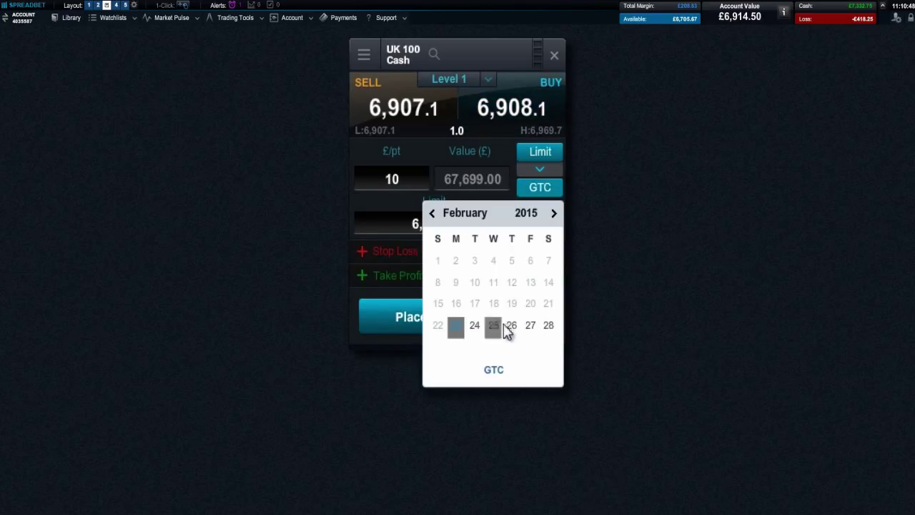
click(541, 153)
click(540, 188)
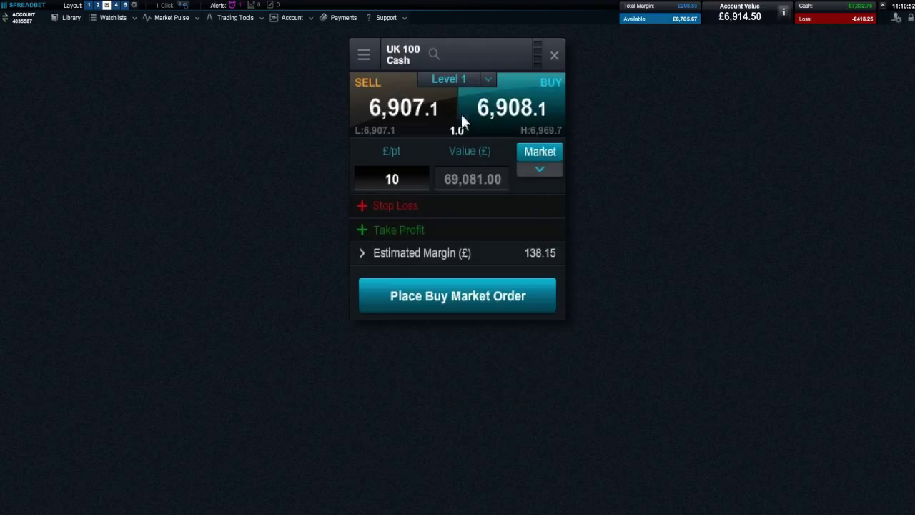
click(447, 81)
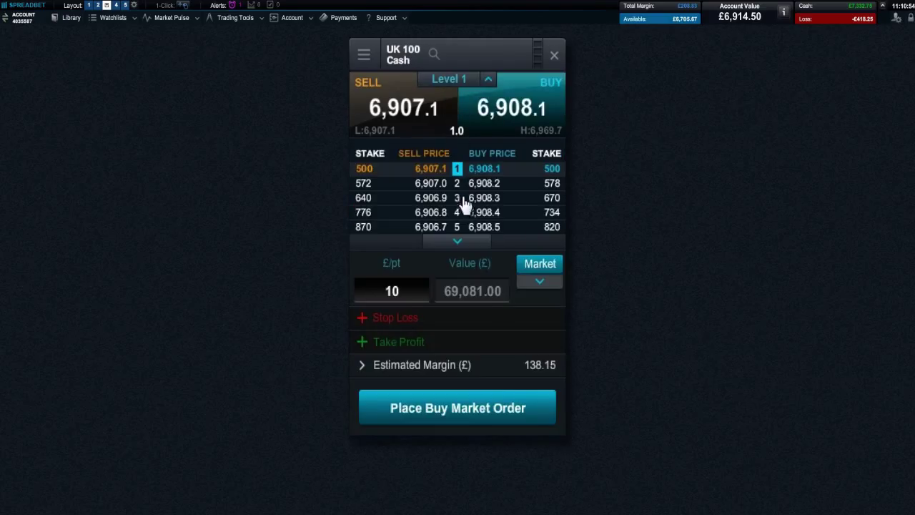
click(463, 243)
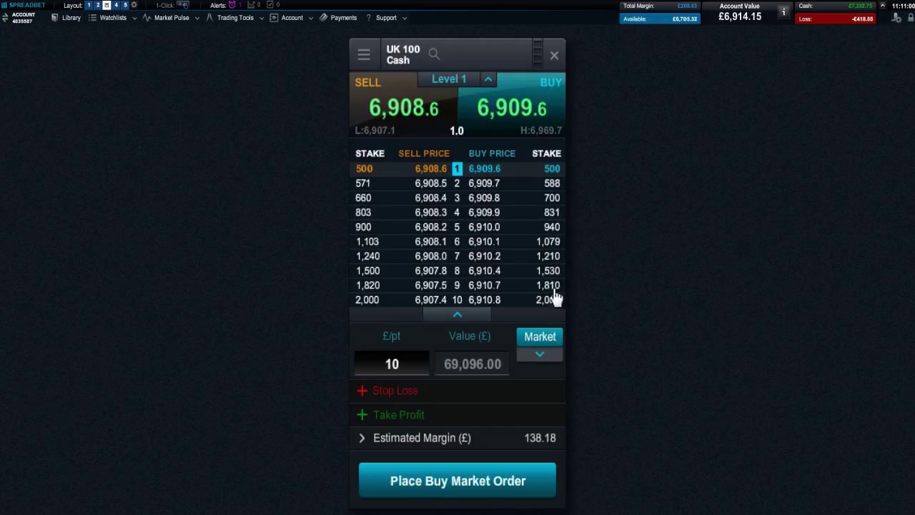
click(465, 83)
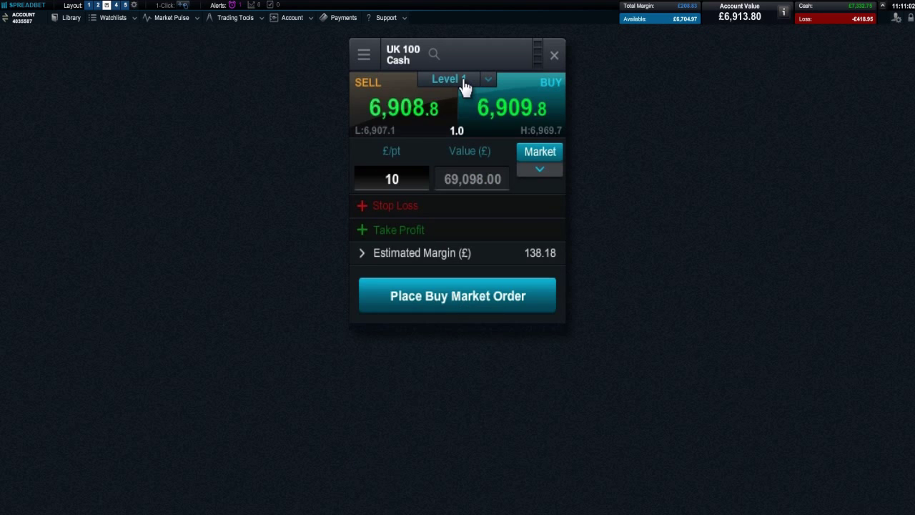
Step: Add a 69-point stop loss, check the guaranteed option's costs, then choose a regular stop
click(363, 208)
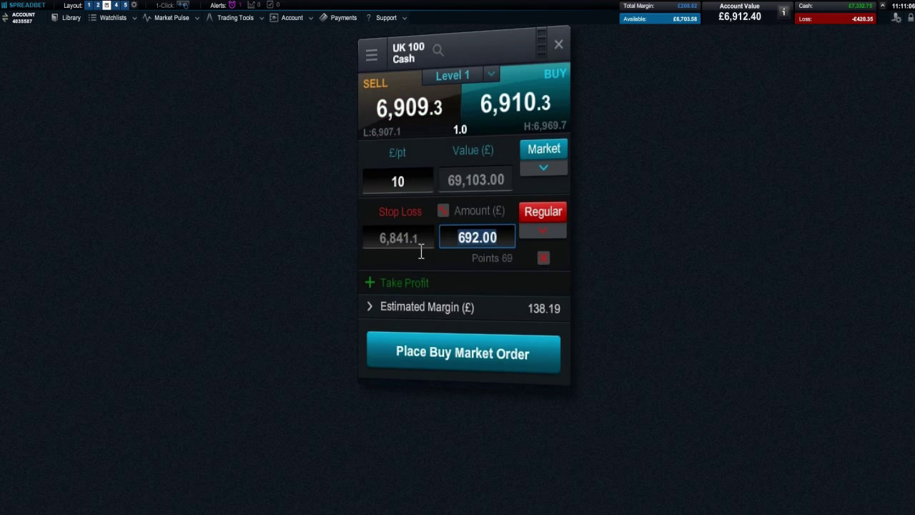
click(444, 210)
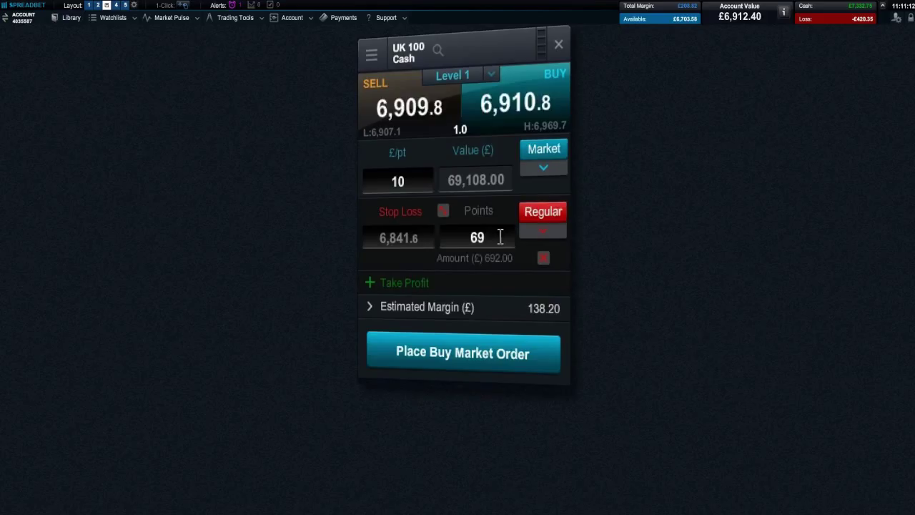
click(562, 218)
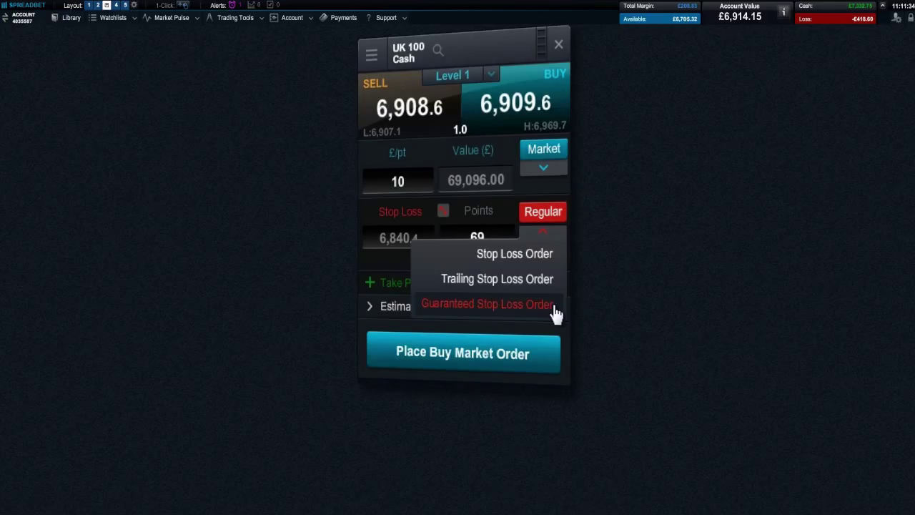
click(555, 312)
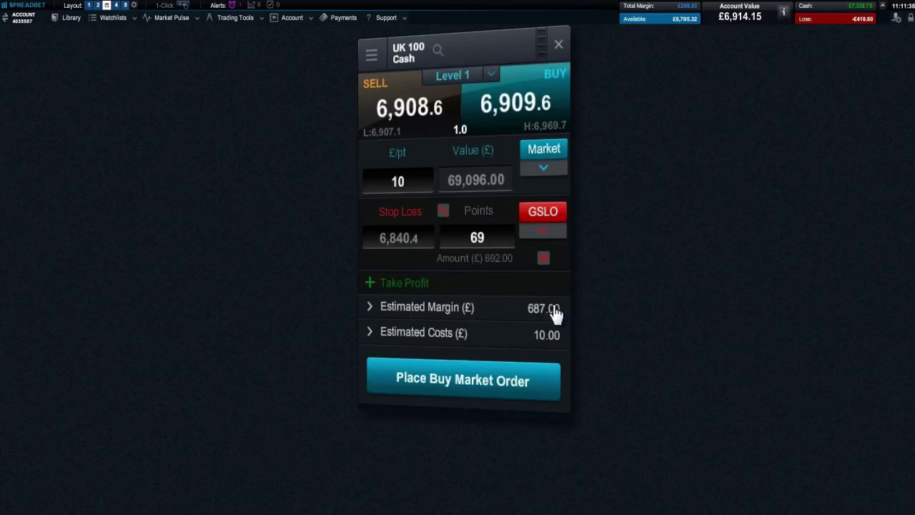
click(368, 334)
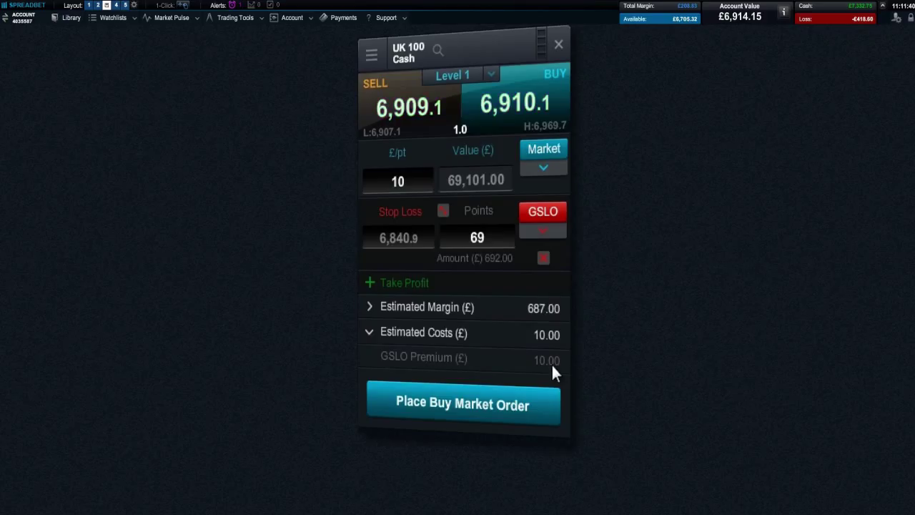
click(558, 222)
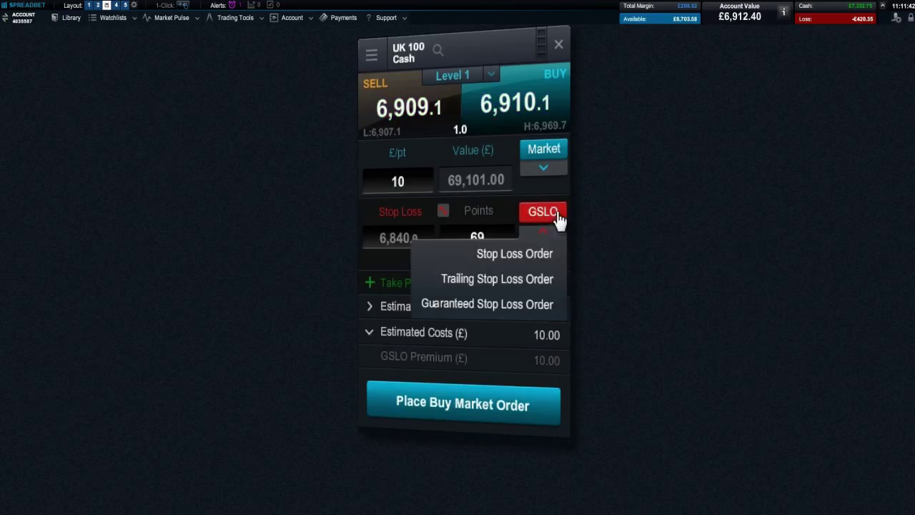
click(542, 256)
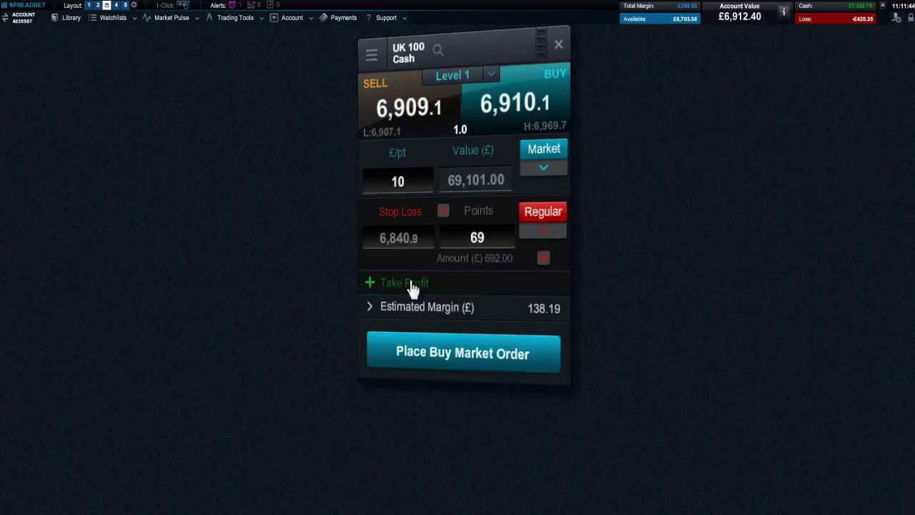
Step: Add a take profit and attach a UK 100 chart to the ticket
click(368, 286)
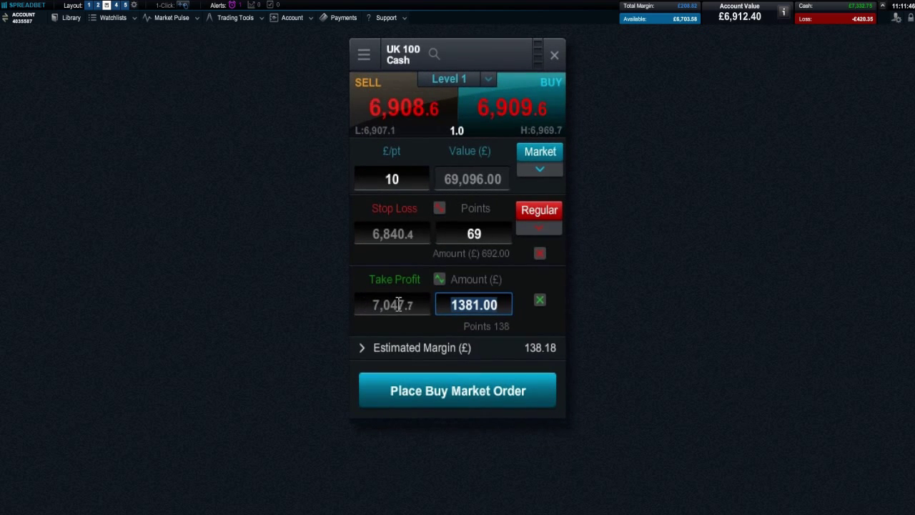
click(363, 56)
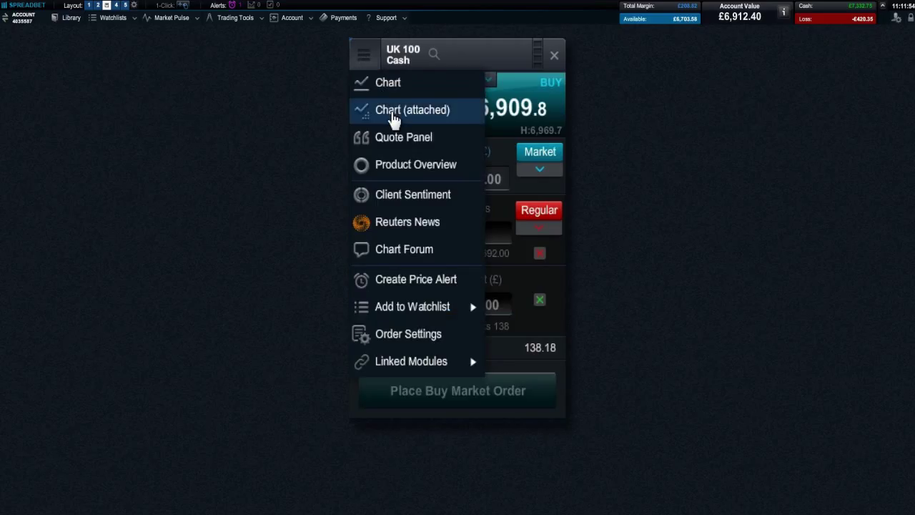
click(397, 112)
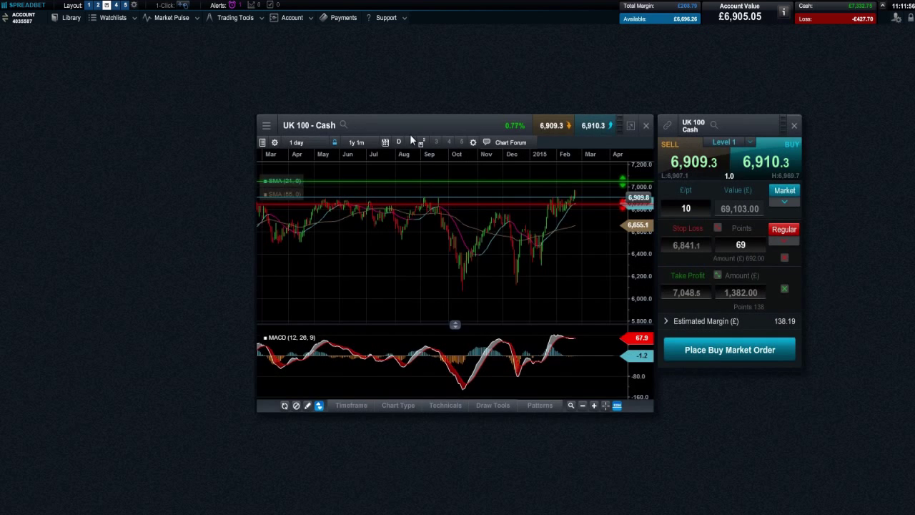
Step: Drag the chart lines to stop loss 6,743.7 and take profit 7,151.9
mouse_move(623, 213)
mouse_down()
mouse_move(623, 262)
mouse_move(624, 237)
mouse_up()
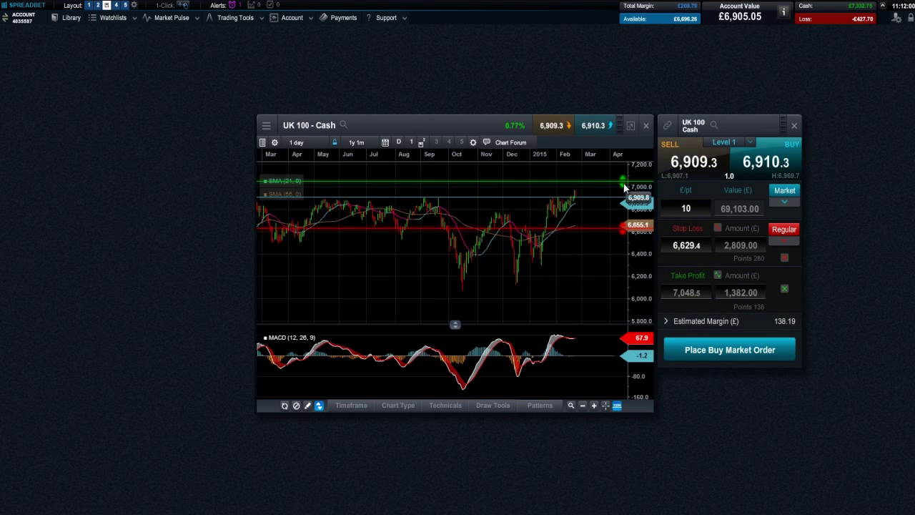
mouse_move(623, 184)
mouse_down()
mouse_move(622, 163)
mouse_move(622, 184)
mouse_move(623, 166)
mouse_move(622, 176)
mouse_up()
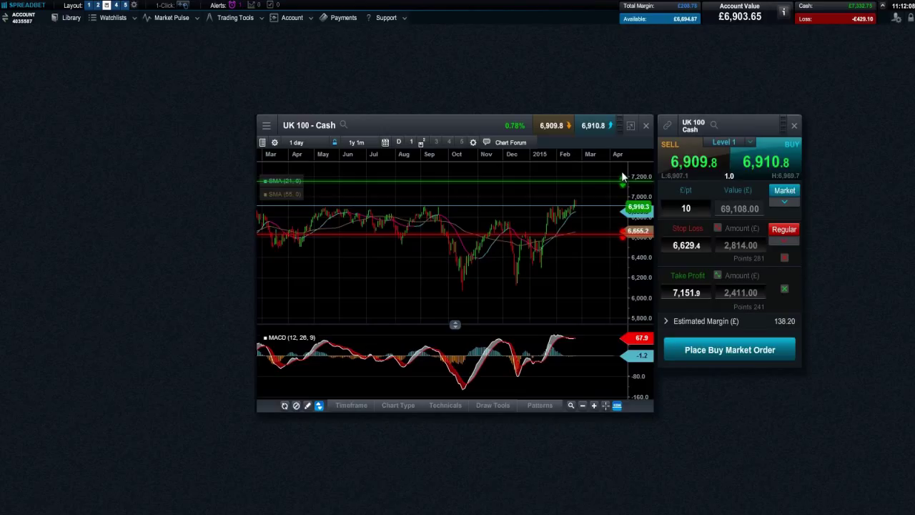
drag(624, 233, 622, 225)
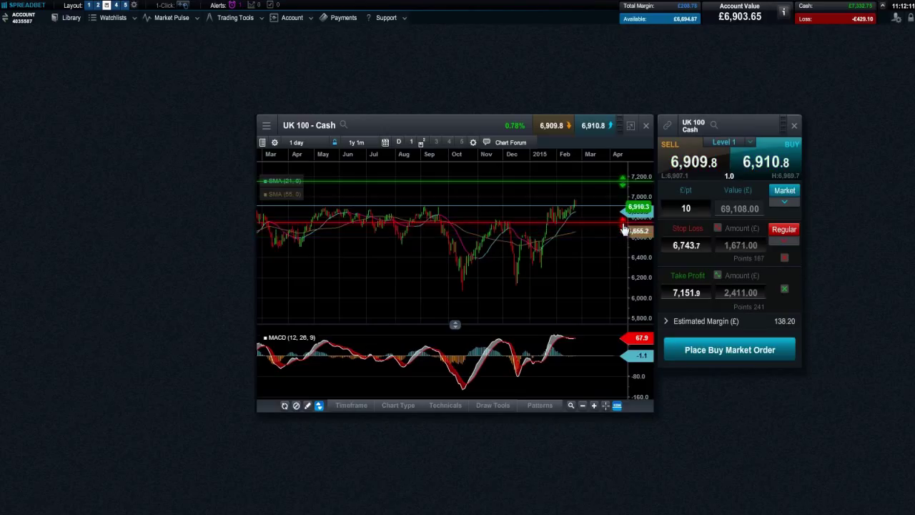
Step: Place the UK 100 market buy, close it via Close Buy Bet, and dismiss Positions
click(782, 353)
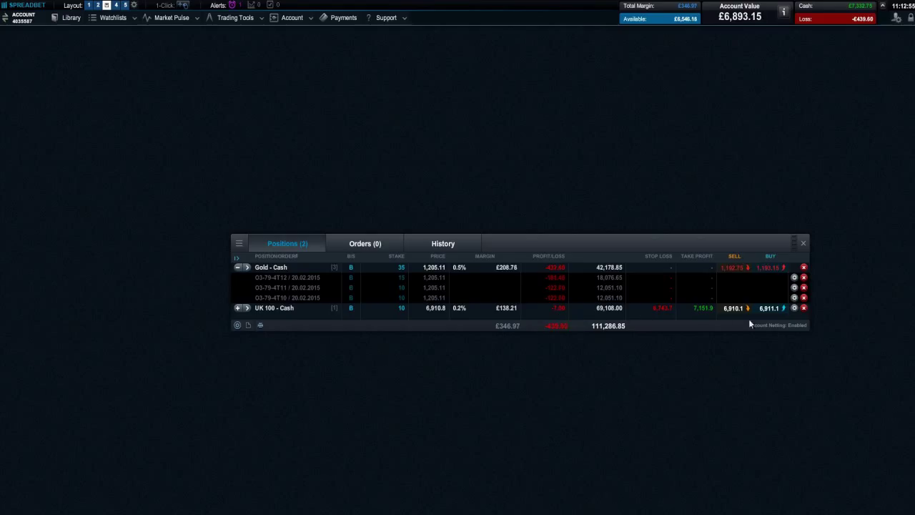
click(794, 308)
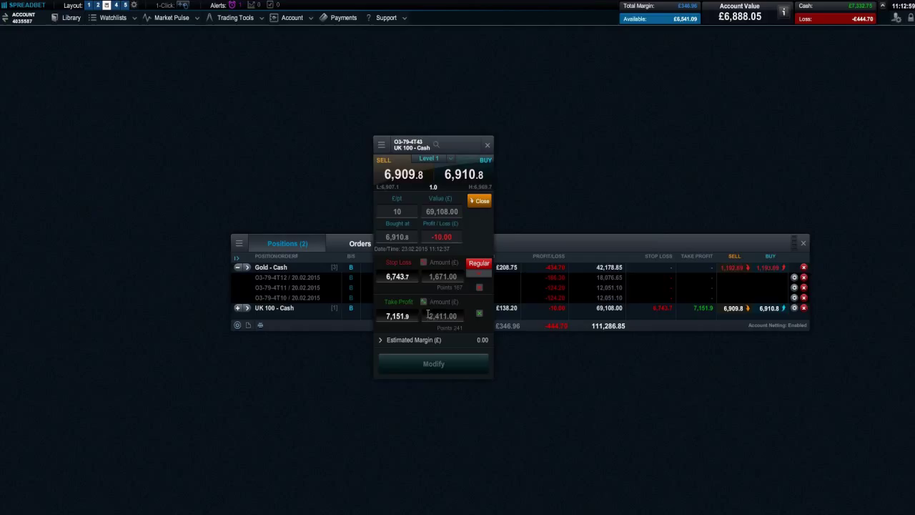
click(478, 201)
click(443, 286)
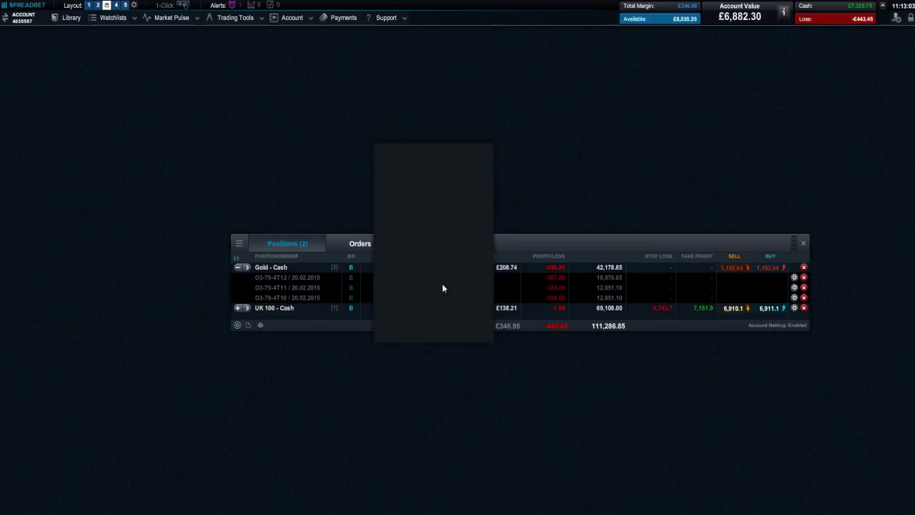
click(446, 333)
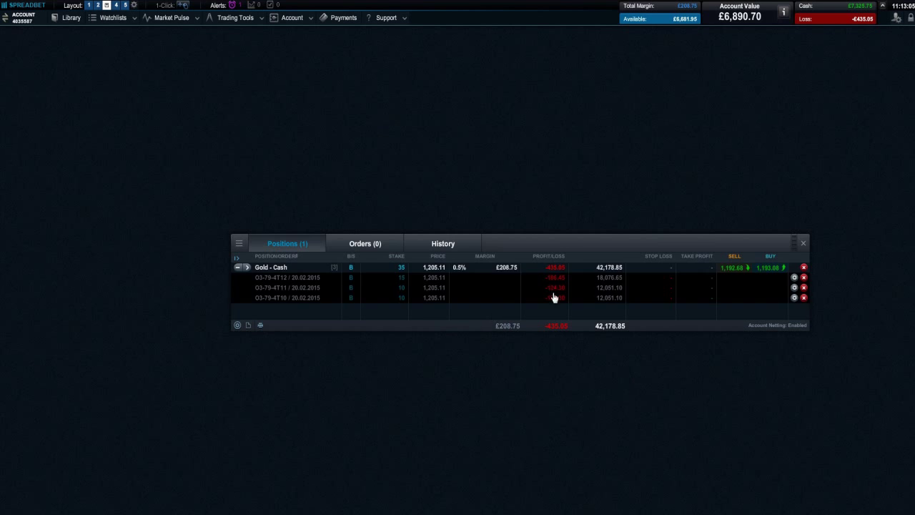
click(803, 245)
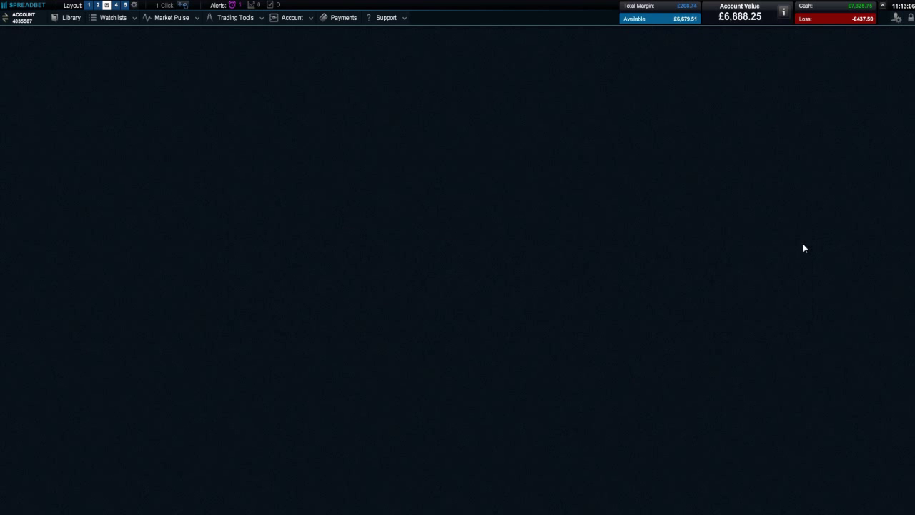
Step: Open Order Settings from the gear menu and show the per-product-group defaults list
click(896, 17)
click(878, 33)
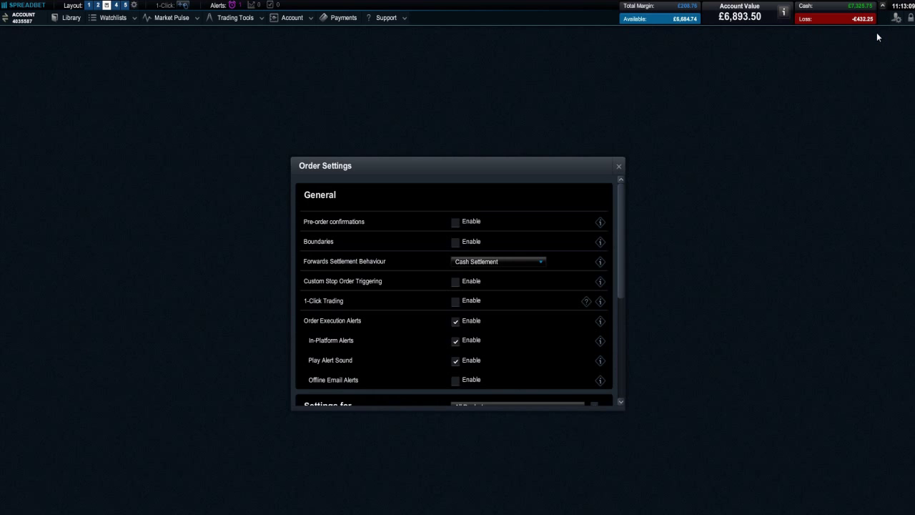
drag(621, 255, 623, 360)
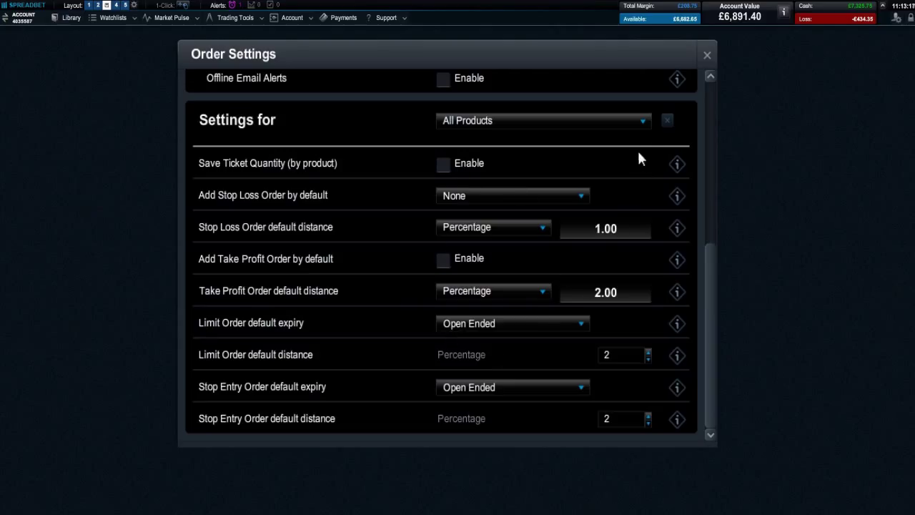
click(642, 122)
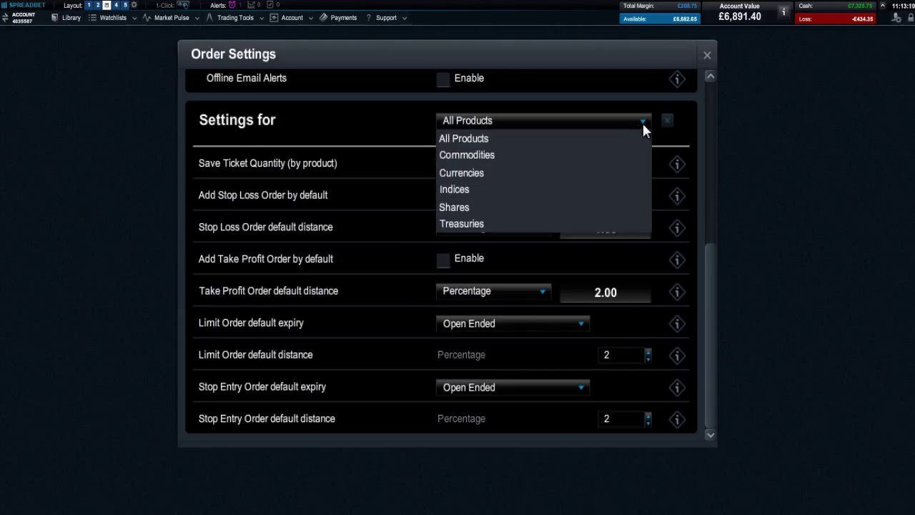